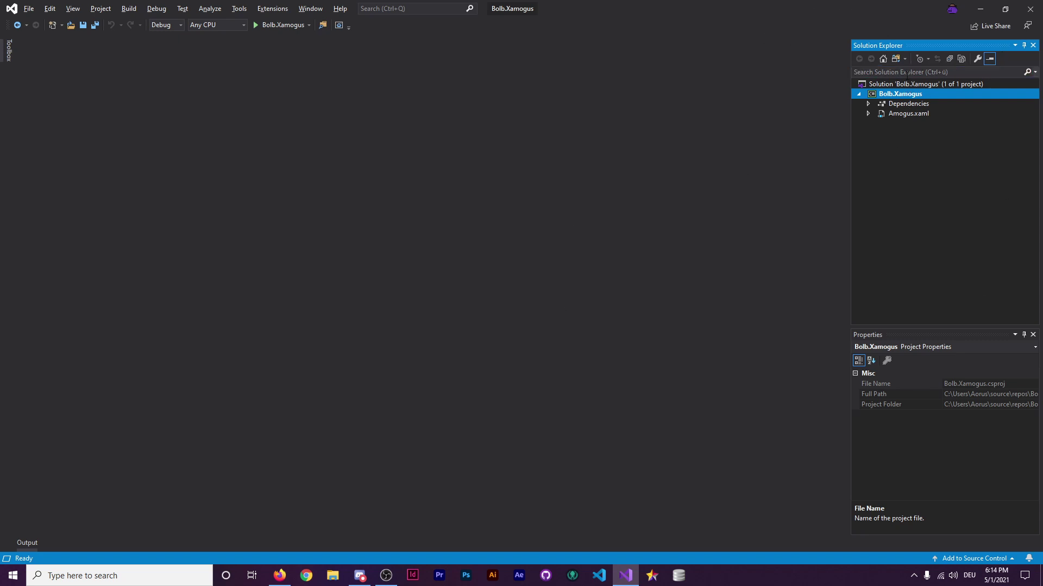
# Launch Paint from Windows search with 'ms pai' to get a blank canvas.
pyautogui.press('super+s')
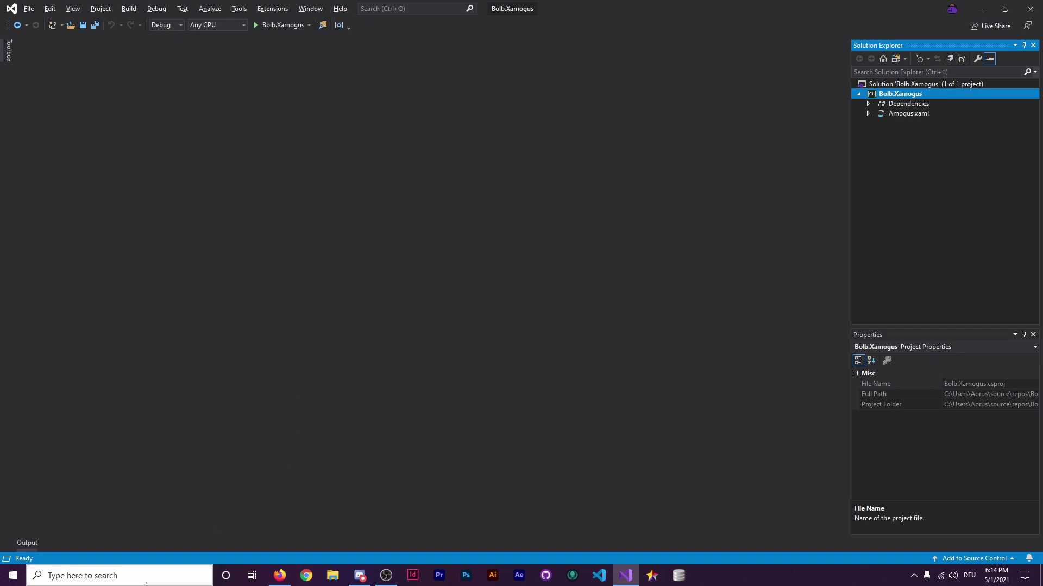
pyautogui.write('ms pai')
pyautogui.press('Return')
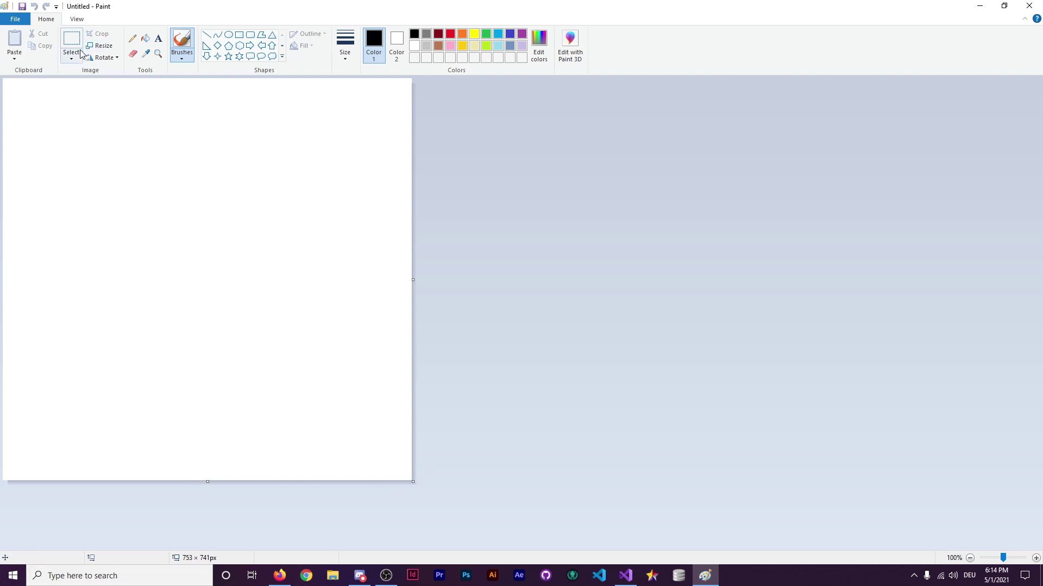
# Resize the Paint canvas in pixels, entering 512 for both horizontal and vertical.
pyautogui.click(100, 45)
pyautogui.click(120, 85)
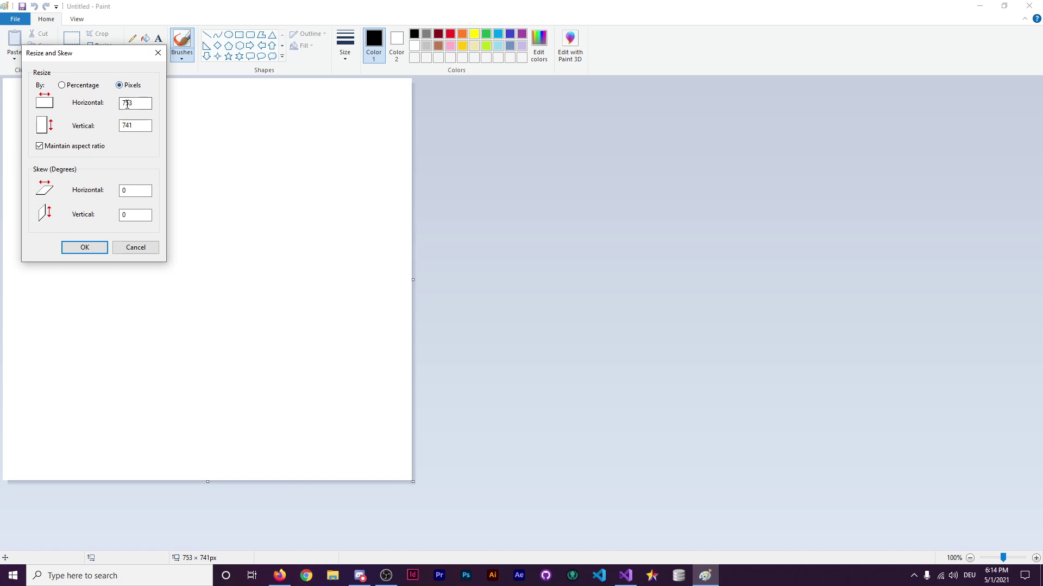
pyautogui.doubleClick(127, 104)
pyautogui.write('512')
pyautogui.doubleClick(147, 125)
pyautogui.write('512')
# Apply the 520 × 512 canvas size and select the Pencil with a thick line width.
pyautogui.click(91, 248)
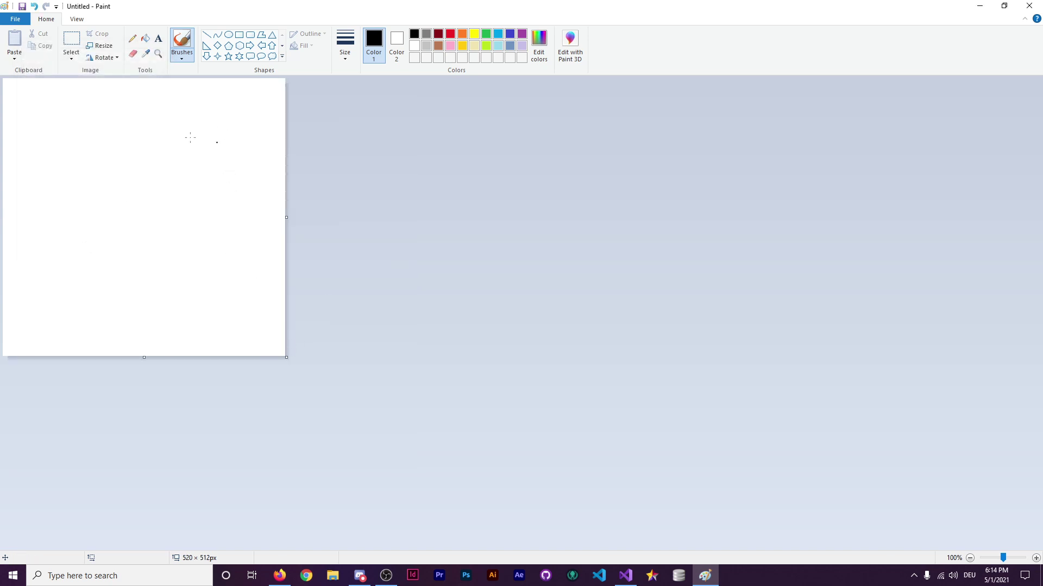
pyautogui.click(132, 38)
pyautogui.click(345, 44)
pyautogui.click(381, 144)
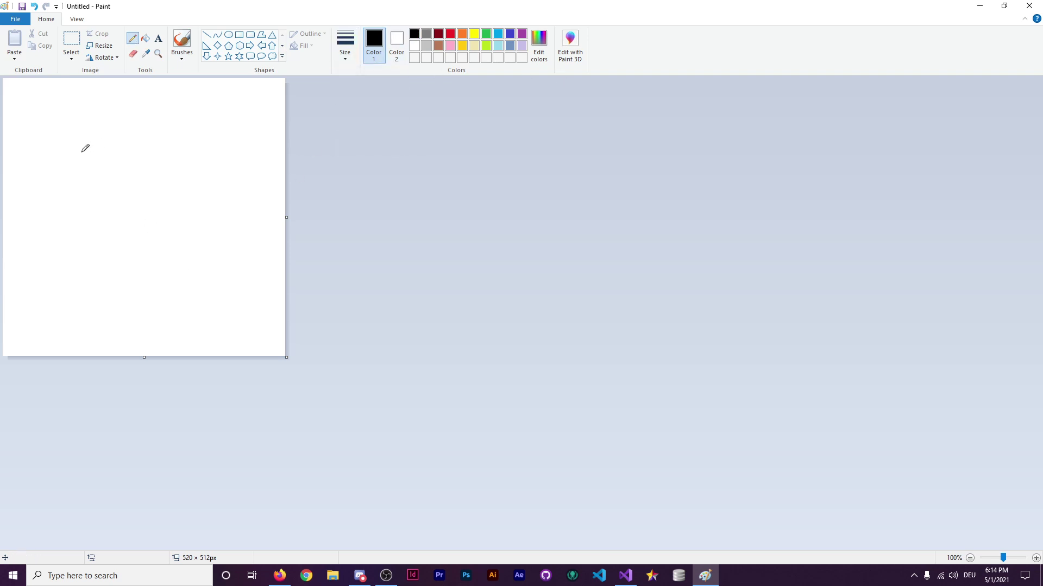
# Draw the crewmate's visor loop and body outline, undoing the stray strokes.
pyautogui.moveTo(66, 153)
pyautogui.mouseDown()
pyautogui.moveTo(94, 138)
pyautogui.moveTo(125, 164)
pyautogui.mouseUp()
pyautogui.hotkey('ctrl', 'z')
pyautogui.moveTo(60, 147)
pyautogui.mouseDown()
pyautogui.moveTo(87, 149)
pyautogui.moveTo(107, 175)
pyautogui.moveTo(63, 186)
pyautogui.moveTo(44, 163)
pyautogui.moveTo(64, 146)
pyautogui.moveTo(136, 114)
pyautogui.moveTo(180, 121)
pyautogui.moveTo(196, 149)
pyautogui.moveTo(197, 185)
pyautogui.moveTo(184, 187)
pyautogui.moveTo(222, 188)
pyautogui.moveTo(242, 222)
pyautogui.moveTo(244, 266)
pyautogui.moveTo(231, 296)
pyautogui.moveTo(194, 288)
pyautogui.moveTo(184, 186)
pyautogui.mouseUp()
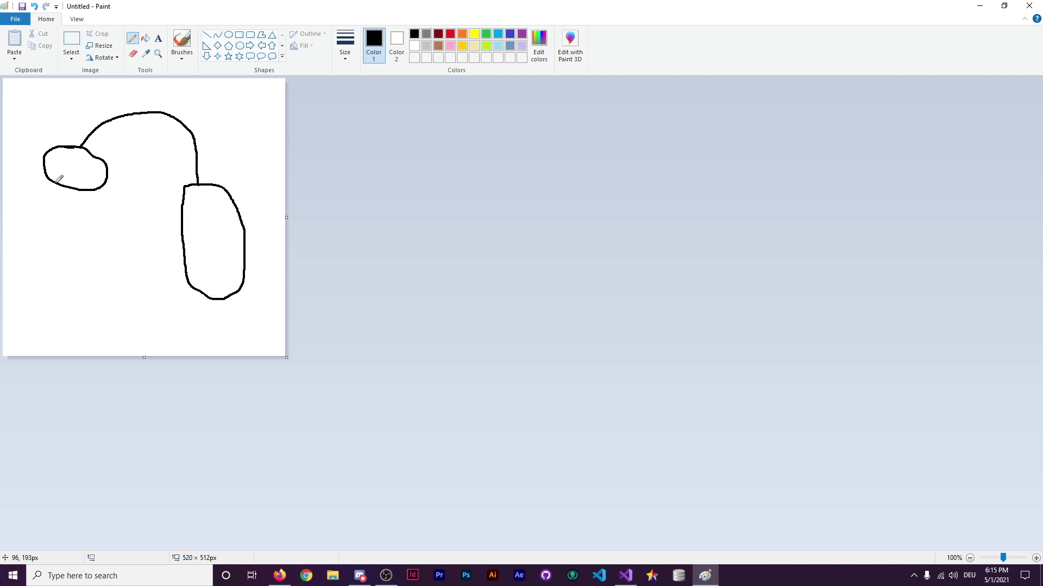
pyautogui.moveTo(55, 183)
pyautogui.mouseDown()
pyautogui.moveTo(64, 298)
pyautogui.moveTo(90, 325)
pyautogui.moveTo(140, 300)
pyautogui.moveTo(188, 326)
pyautogui.moveTo(210, 298)
pyautogui.mouseUp()
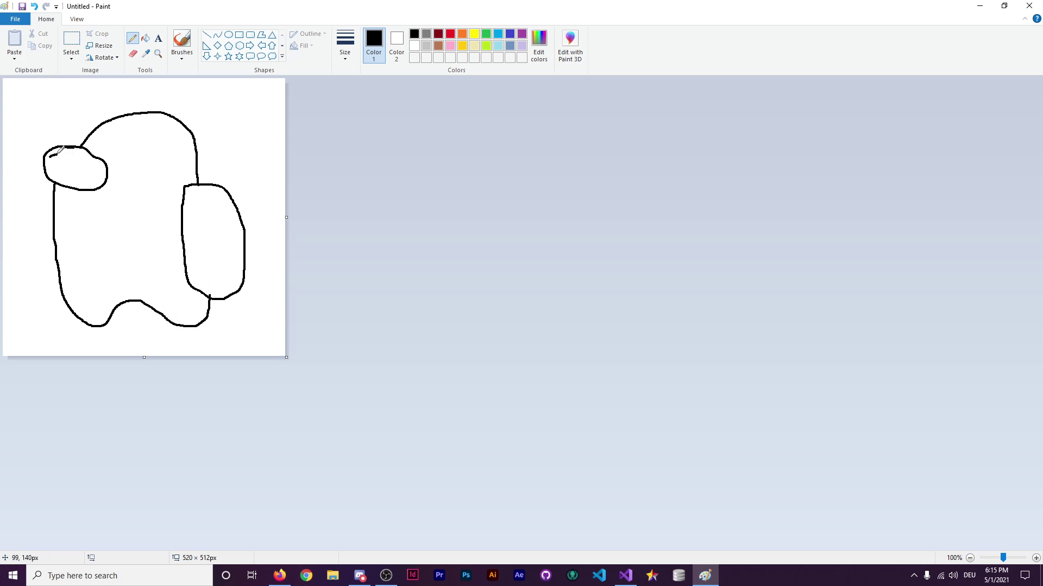
pyautogui.moveTo(56, 154)
pyautogui.mouseDown()
pyautogui.moveTo(90, 161)
pyautogui.moveTo(76, 168)
pyautogui.moveTo(57, 161)
pyautogui.moveTo(81, 144)
pyautogui.moveTo(56, 167)
pyautogui.mouseUp()
pyautogui.hotkey('ctrl', 'z')
# Fill the visor and its highlight with light turquoise.
pyautogui.click(147, 39)
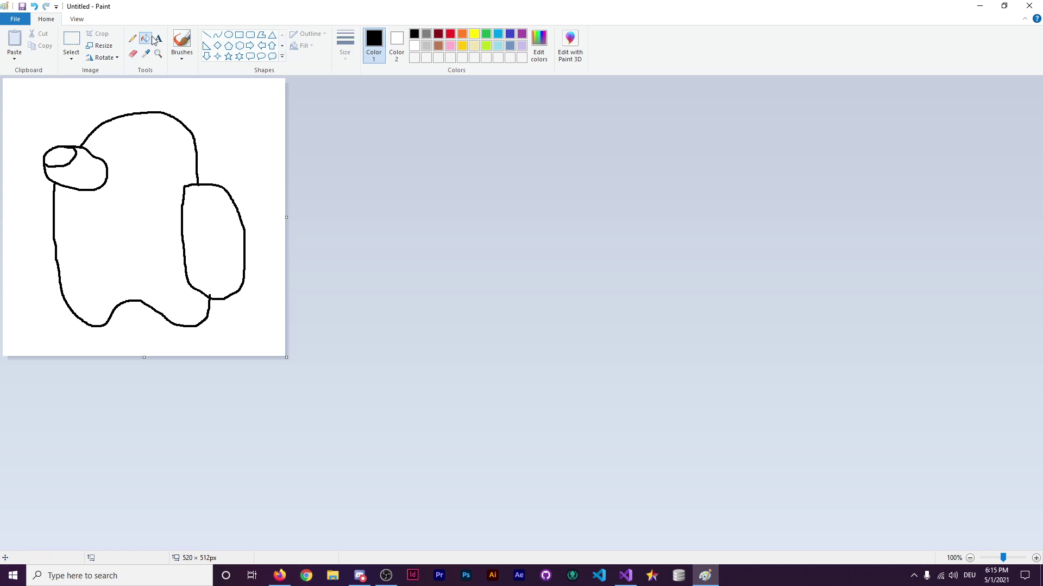
pyautogui.click(498, 45)
pyautogui.click(98, 170)
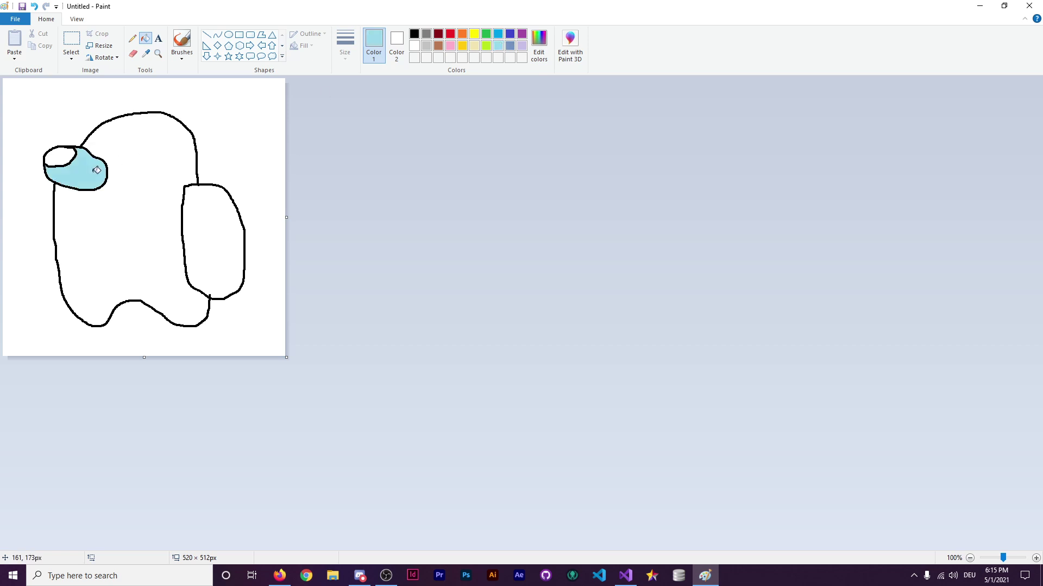
pyautogui.click(72, 161)
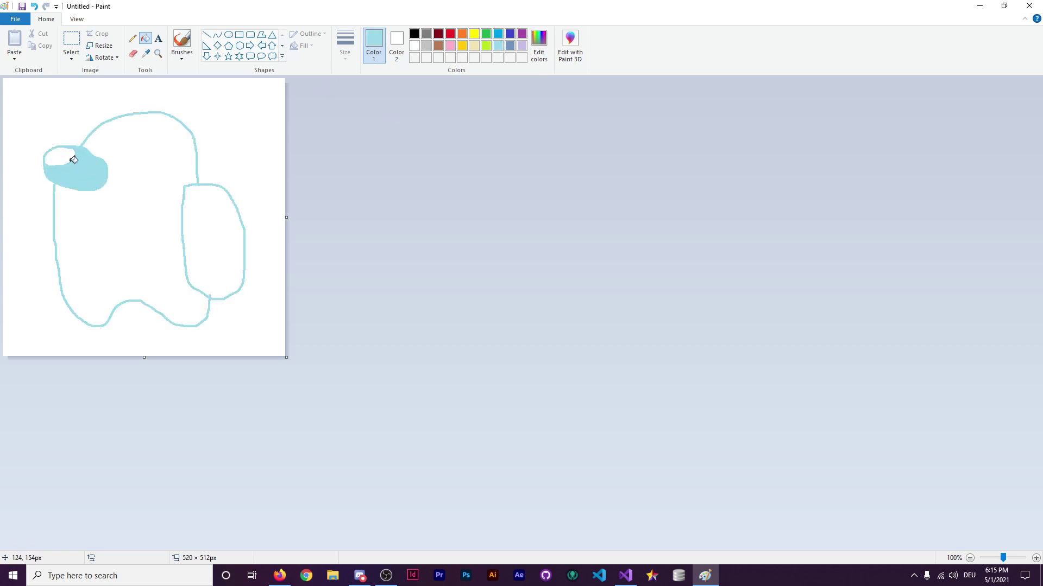
pyautogui.hotkey('ctrl', 'z')
pyautogui.click(66, 156)
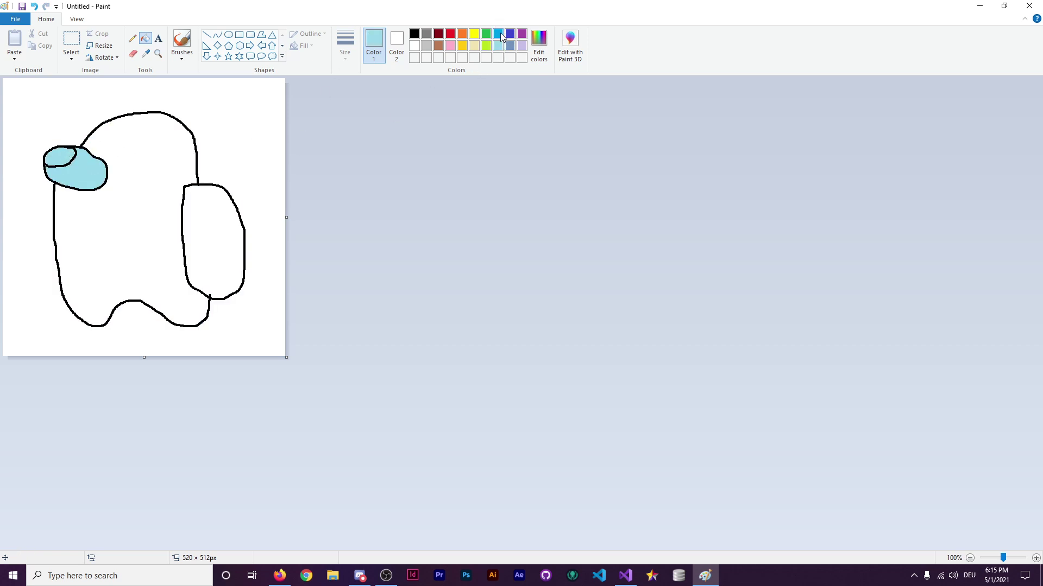
# Fill the lower visor blue and the body and backpack red.
pyautogui.click(498, 34)
pyautogui.click(97, 181)
pyautogui.click(450, 34)
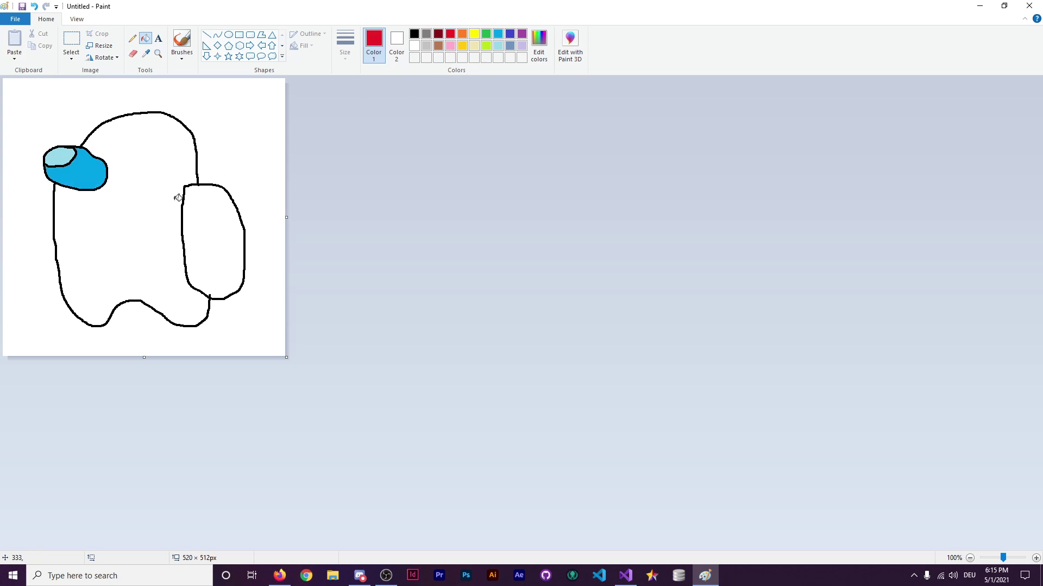
pyautogui.click(143, 186)
pyautogui.click(211, 224)
# Pencil a black line marking the backpack's side edge.
pyautogui.click(132, 38)
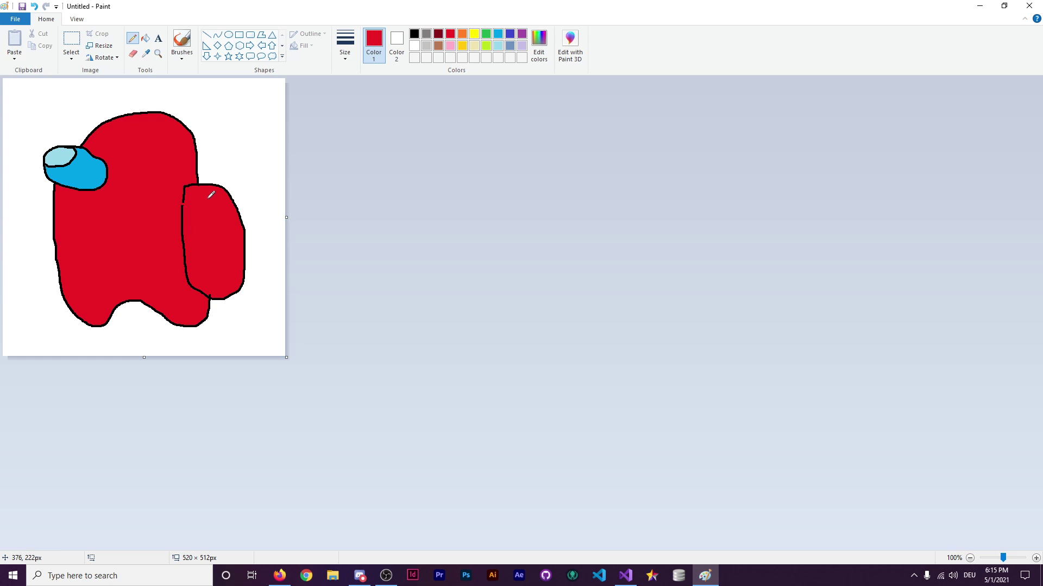
pyautogui.click(414, 34)
pyautogui.moveTo(184, 209)
pyautogui.mouseDown()
pyautogui.moveTo(226, 220)
pyautogui.moveTo(237, 282)
pyautogui.mouseUp()
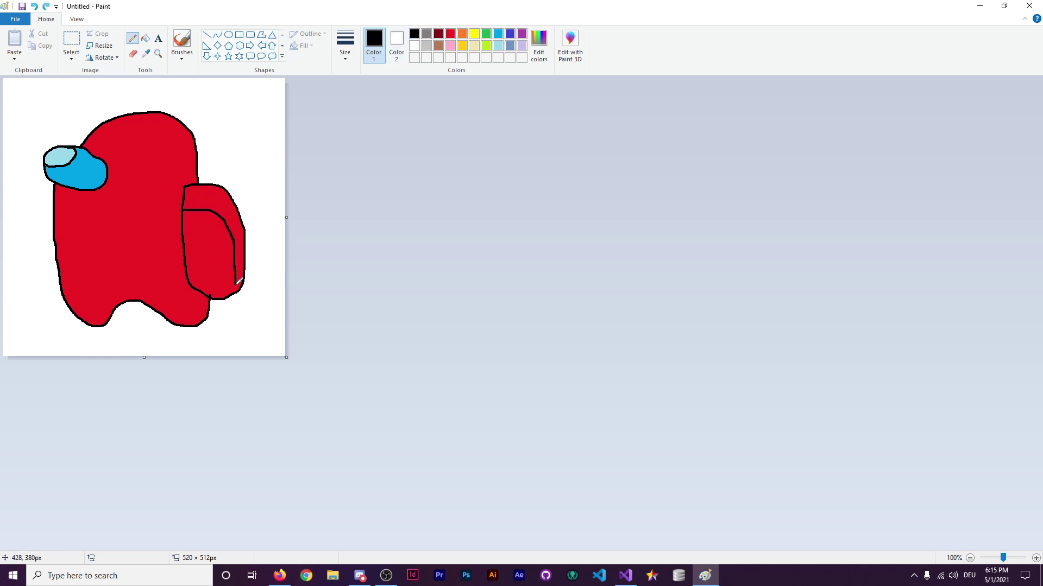
pyautogui.click(451, 36)
pyautogui.click(462, 34)
# Fill the body and backpack pocket dark red and the backpack's outer strip red.
pyautogui.click(145, 38)
pyautogui.click(223, 199)
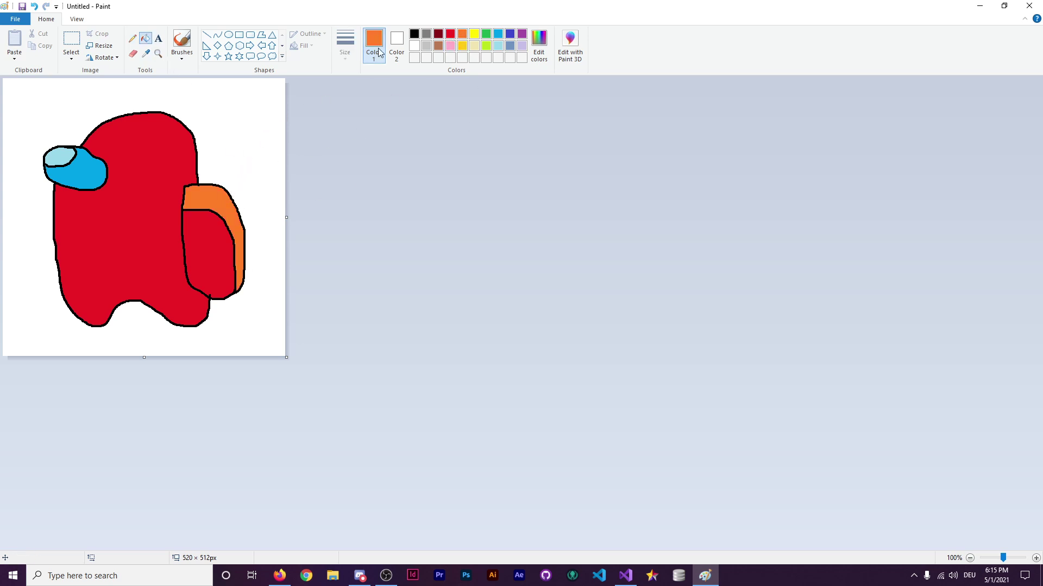
pyautogui.click(438, 34)
pyautogui.click(179, 228)
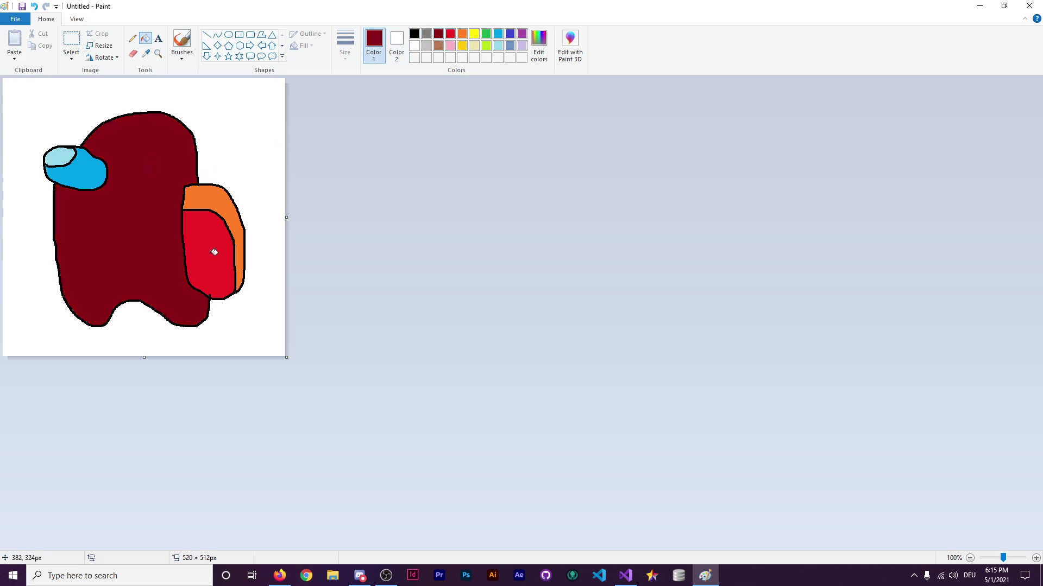
pyautogui.click(212, 249)
pyautogui.click(450, 34)
pyautogui.click(230, 207)
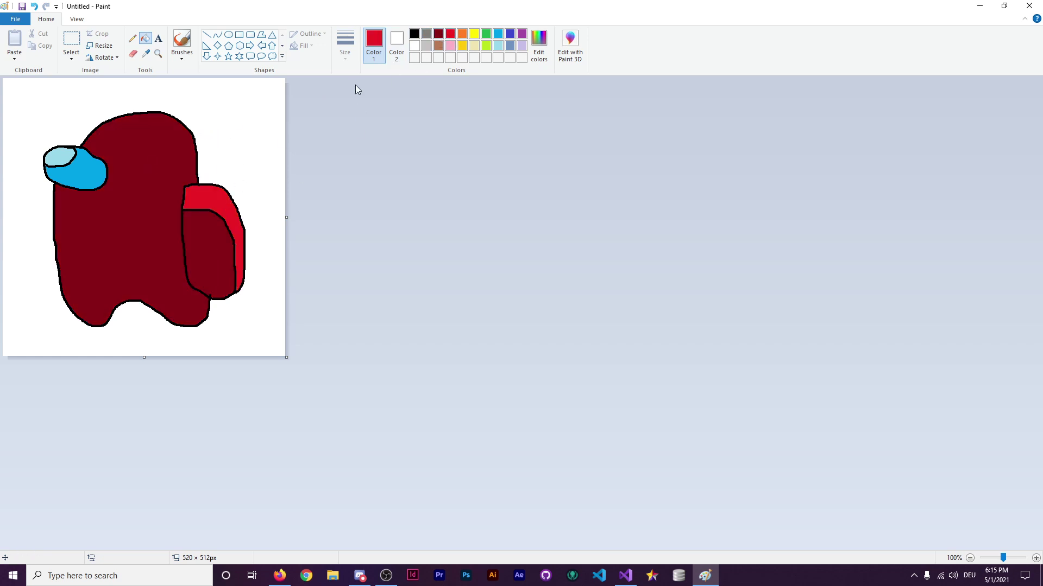
# Pencil a black shading line from the head down the body.
pyautogui.click(132, 38)
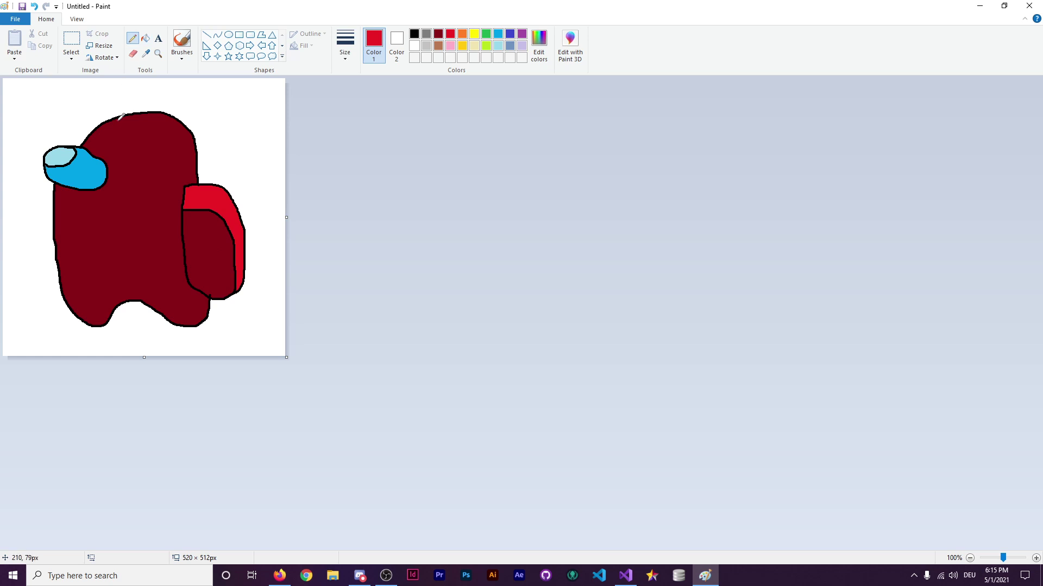
pyautogui.moveTo(116, 115)
pyautogui.mouseDown()
pyautogui.moveTo(155, 151)
pyautogui.moveTo(168, 204)
pyautogui.moveTo(168, 322)
pyautogui.mouseUp()
pyautogui.hotkey('ctrl', 'z')
pyautogui.click(413, 34)
pyautogui.moveTo(134, 114)
pyautogui.mouseDown()
pyautogui.moveTo(160, 129)
pyautogui.moveTo(183, 251)
pyautogui.mouseUp()
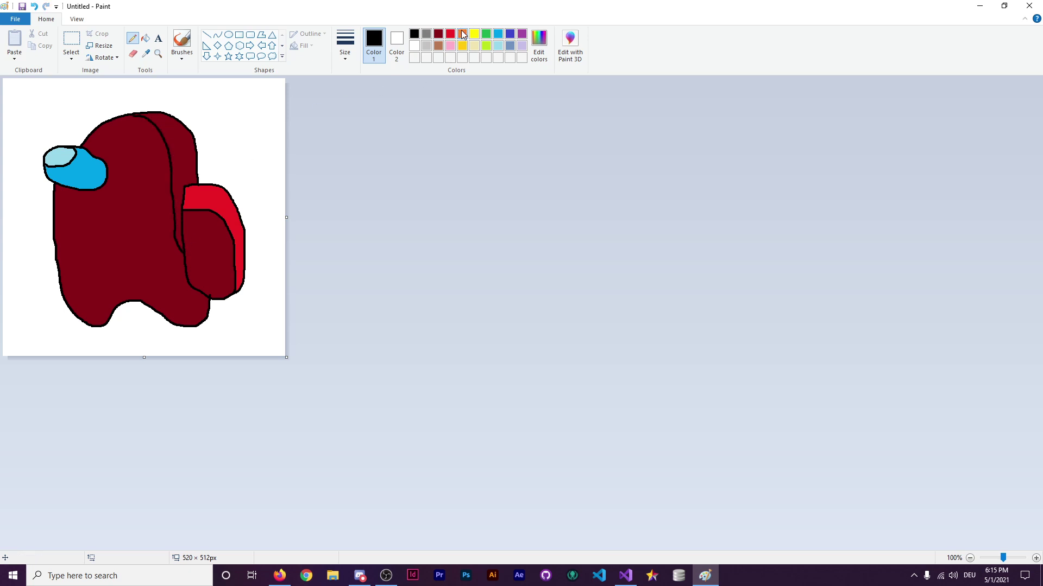
# Fill the strip beside the new shading line red.
pyautogui.click(462, 33)
pyautogui.click(145, 38)
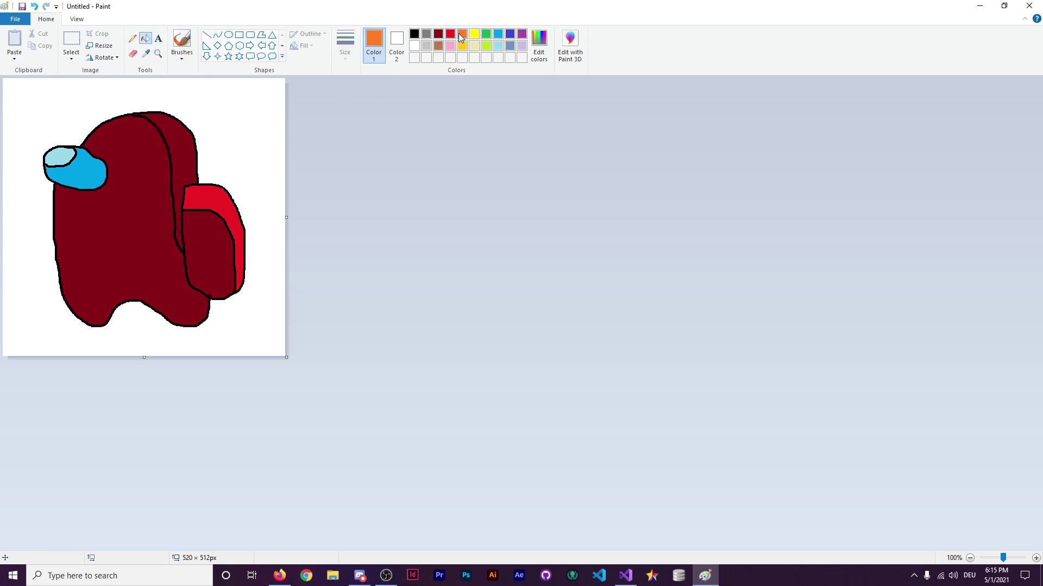
pyautogui.click(450, 34)
pyautogui.click(193, 133)
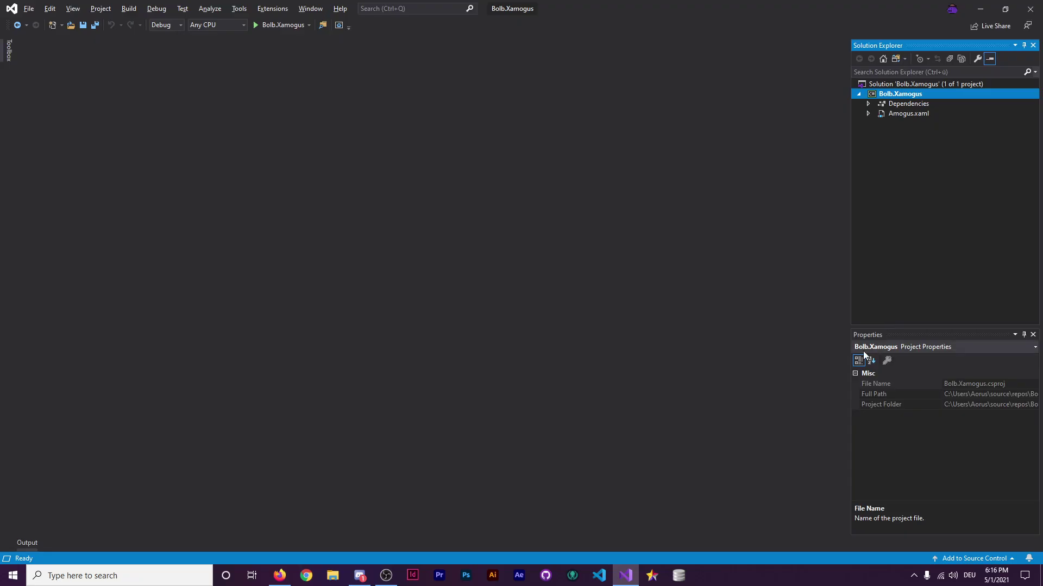
# Add a new folder named Images to the Bolb.Xamogus project.
pyautogui.rightClick(892, 95)
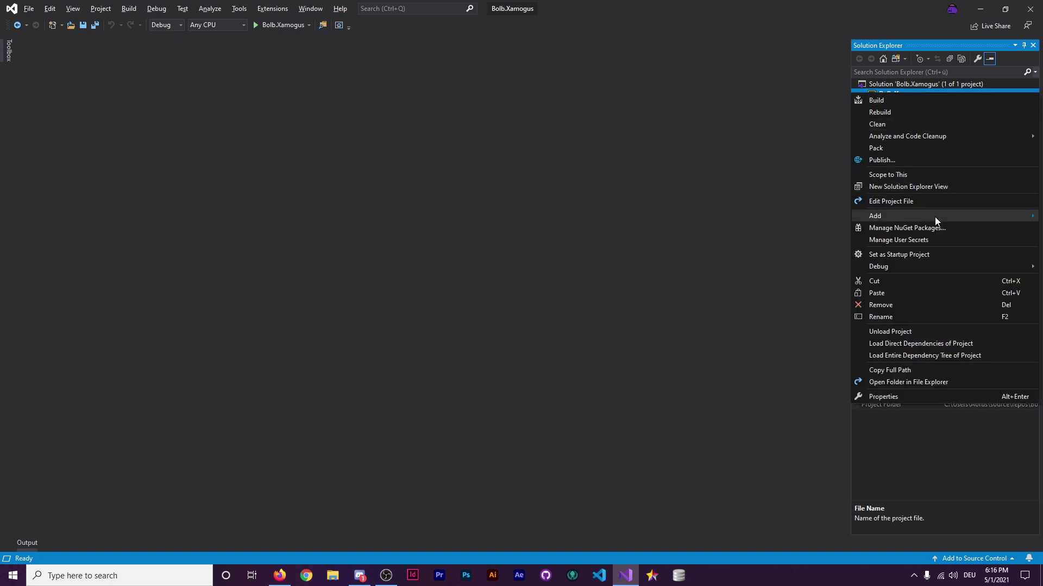
pyautogui.moveTo(930, 216)
pyautogui.click(753, 121)
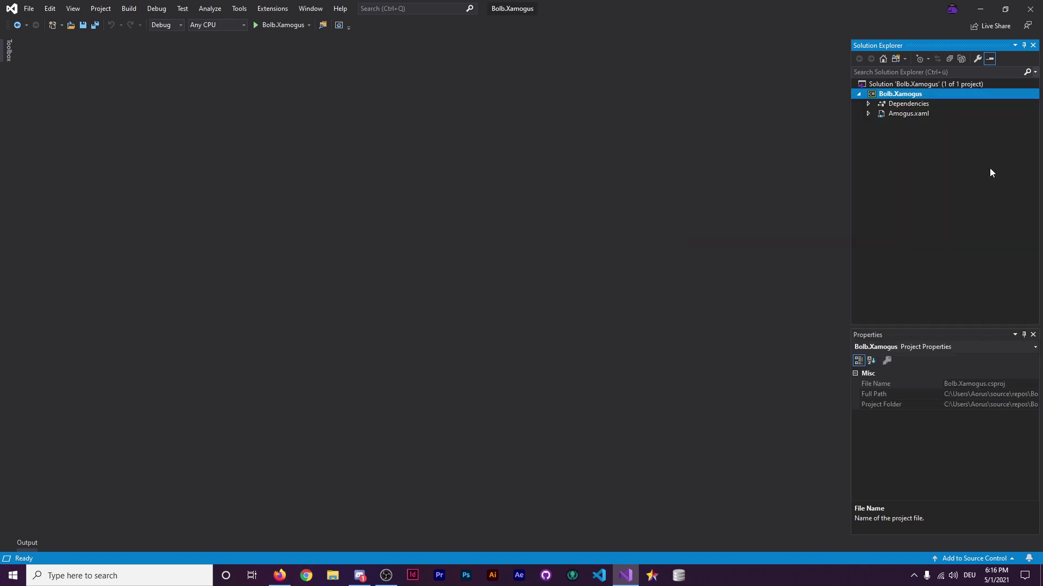
pyautogui.rightClick(912, 97)
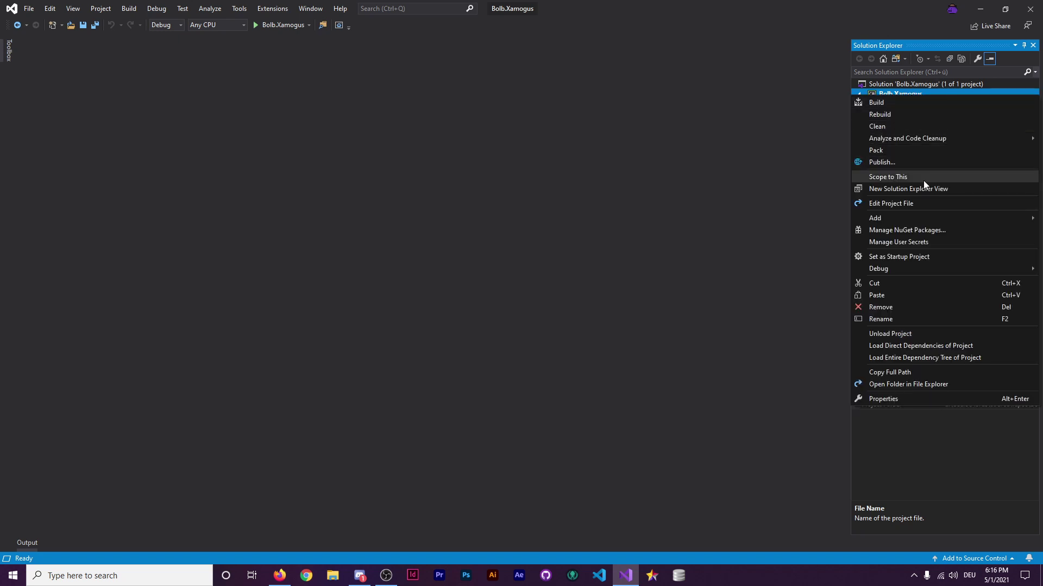
pyautogui.moveTo(914, 219)
pyautogui.click(797, 240)
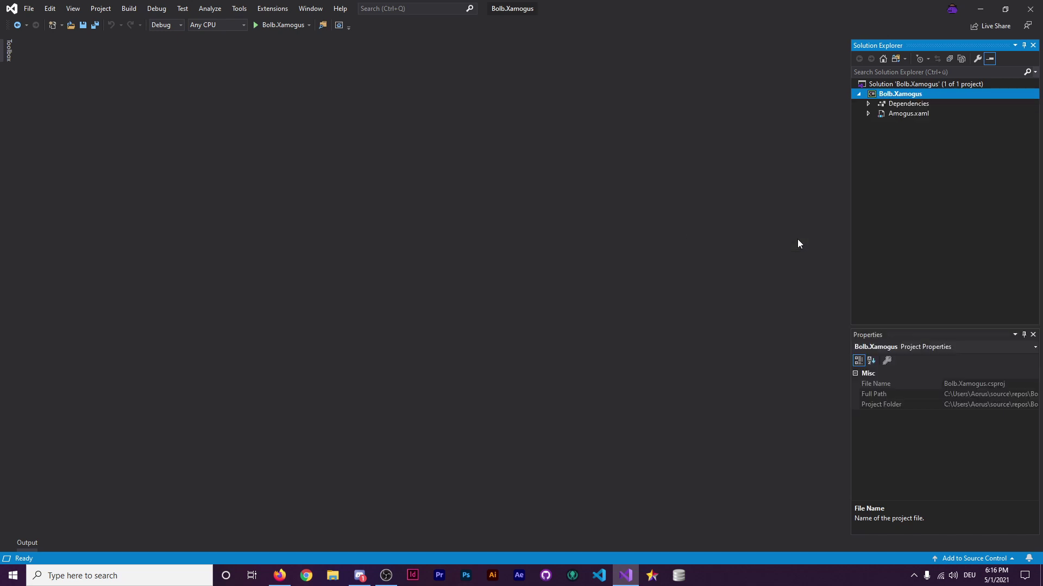
pyautogui.write('IM')
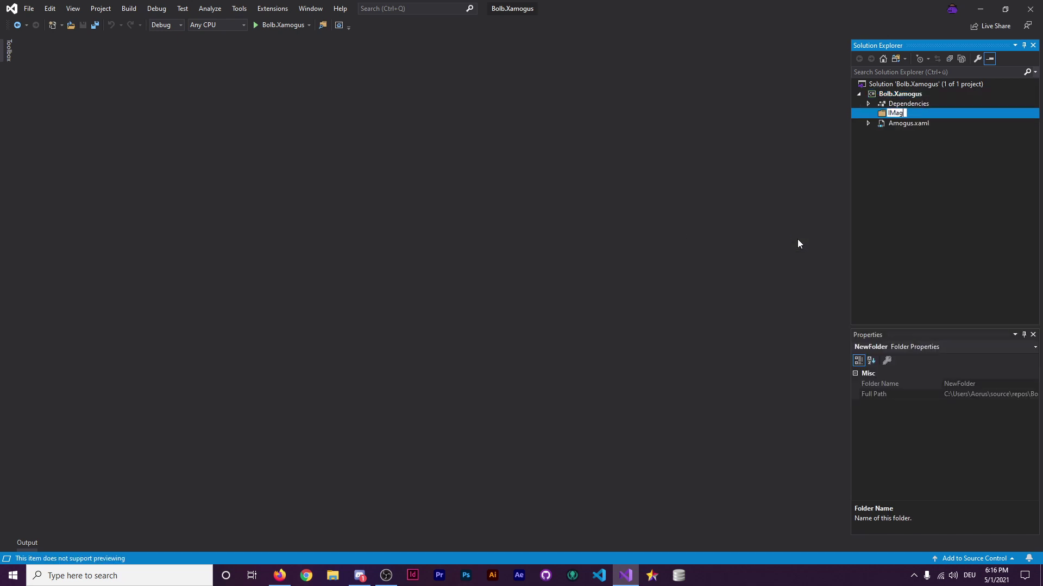
pyautogui.press('BackSpace')
pyautogui.write('mages')
pyautogui.press('Return')
# Paste amogus.png into the Images folder and preview the drawing.
pyautogui.rightClick(908, 111)
pyautogui.moveTo(935, 120)
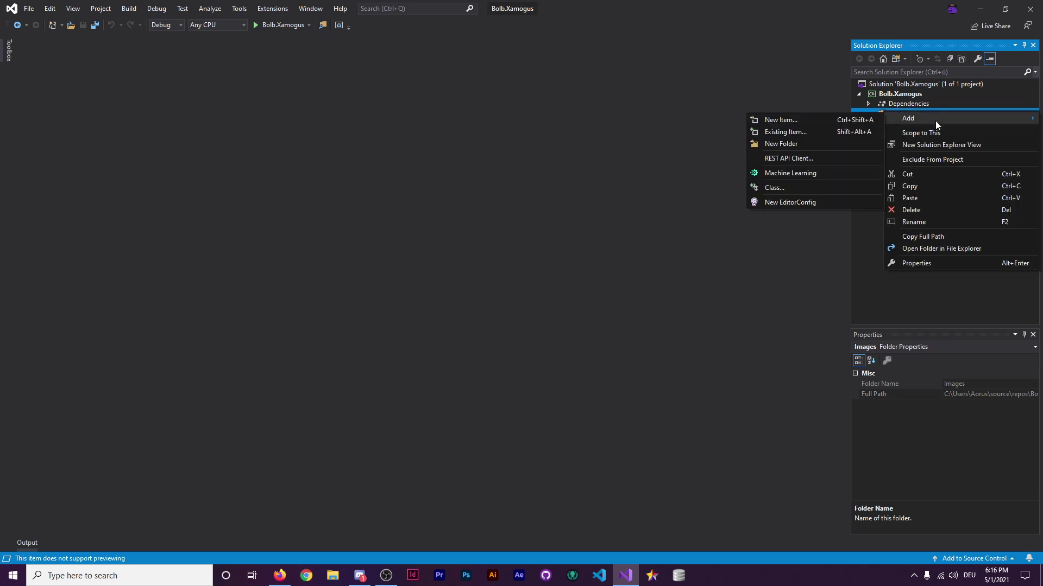
pyautogui.click(814, 121)
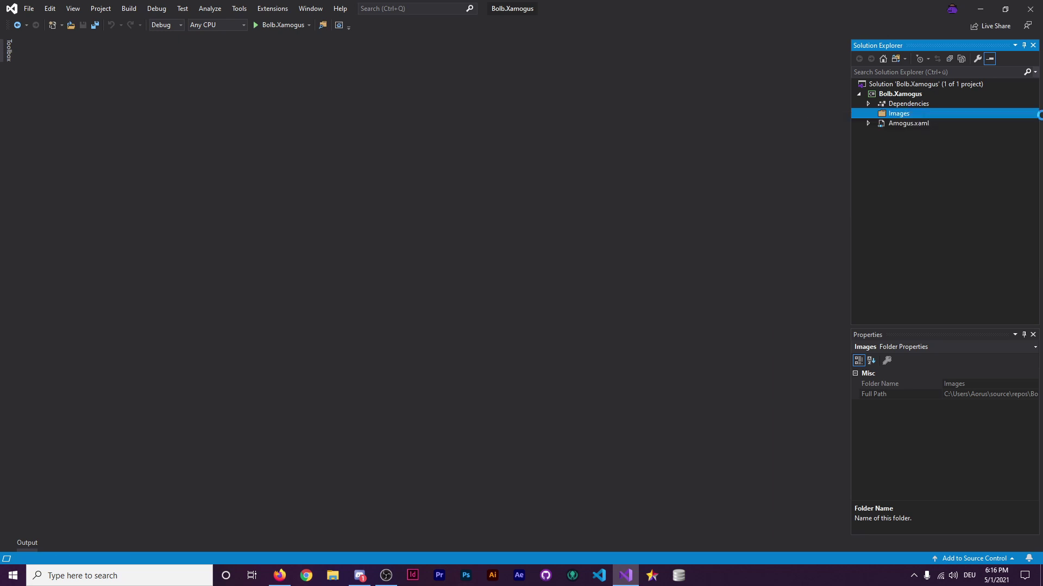
pyautogui.click(764, 111)
pyautogui.rightClick(900, 113)
pyautogui.click(917, 202)
pyautogui.doubleClick(933, 122)
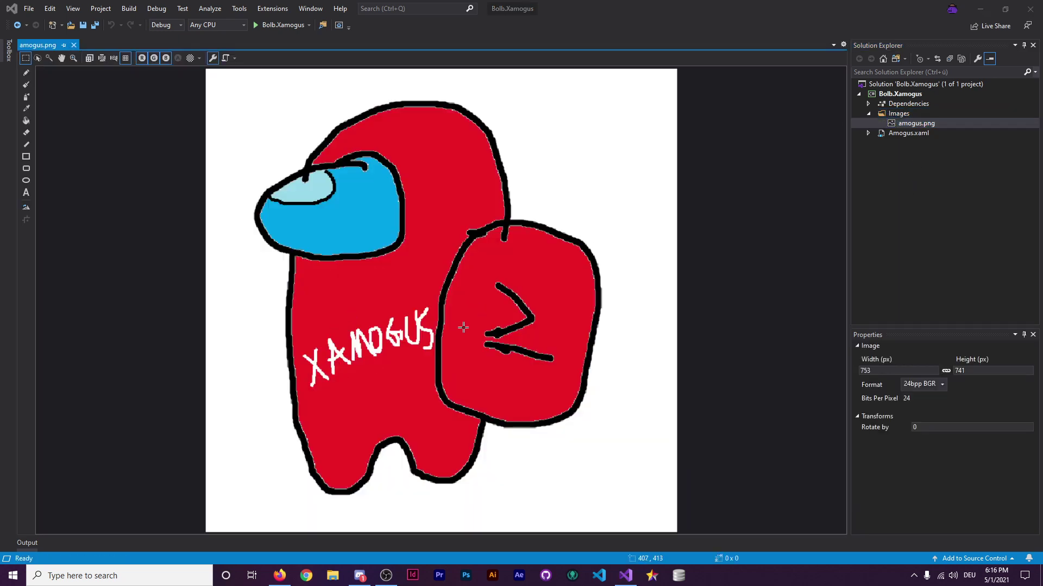
pyautogui.click(74, 45)
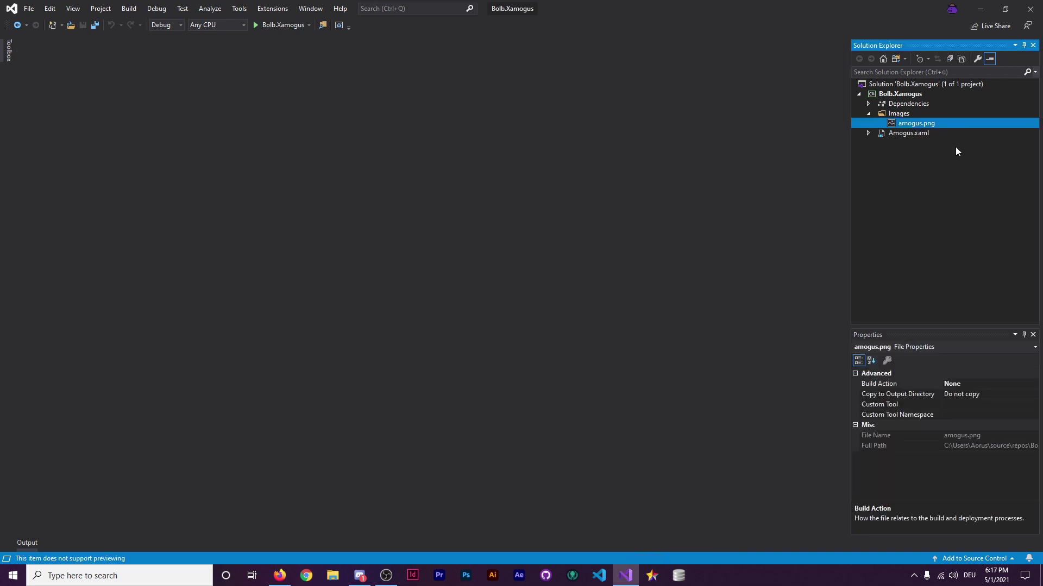
# Set amogus.png's Build Action to Embedded resource and open Bolb.Xamogus.csproj.
pyautogui.rightClick(938, 127)
pyautogui.press('Escape')
pyautogui.rightClick(929, 126)
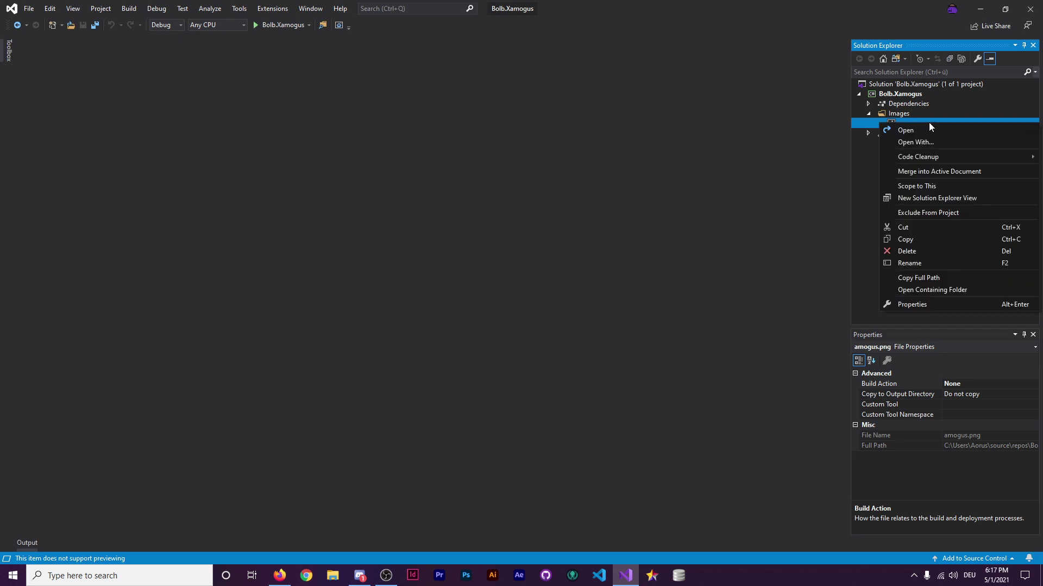
pyautogui.click(938, 305)
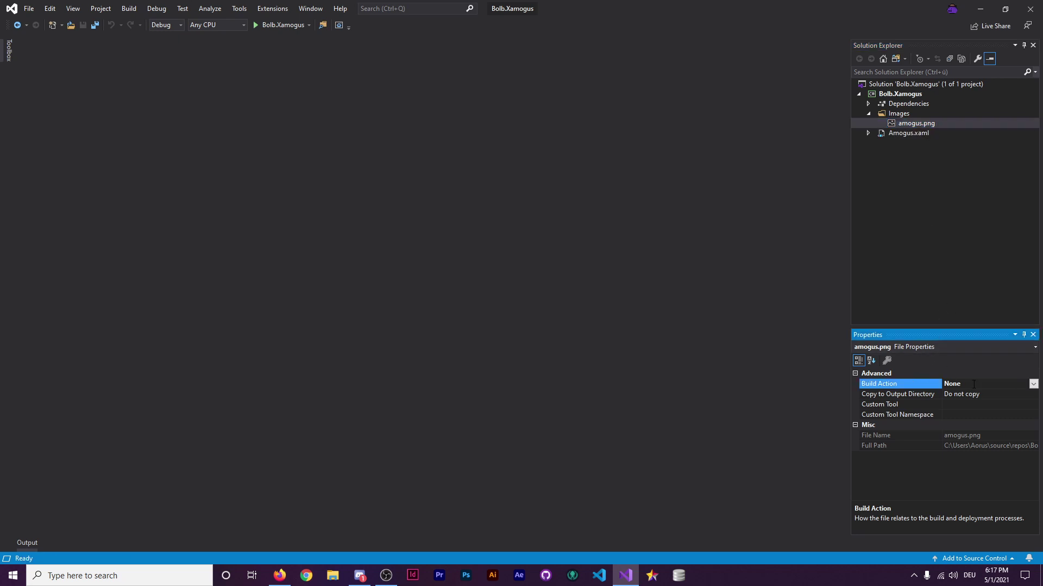
pyautogui.click(1033, 384)
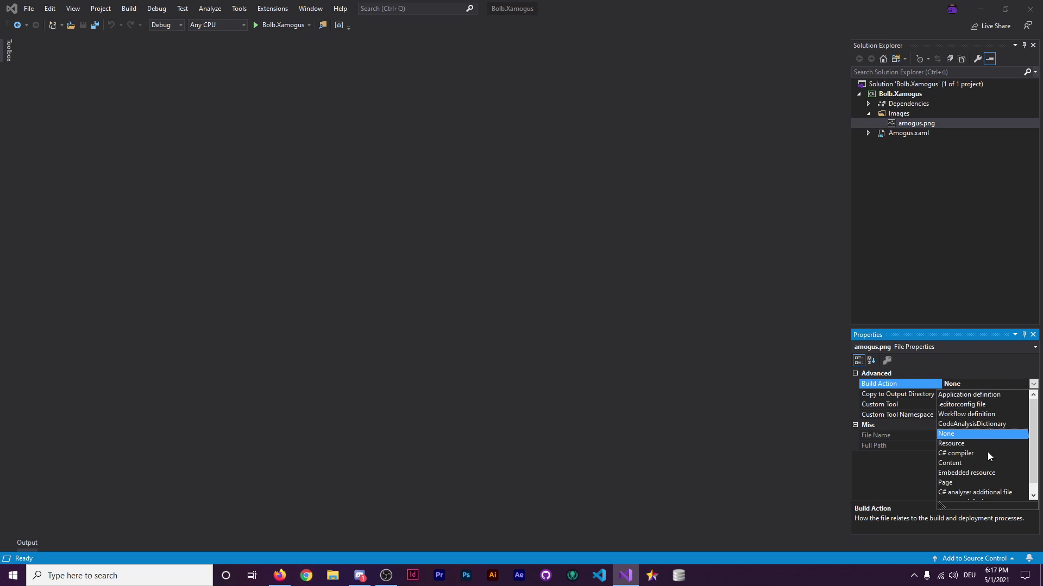
pyautogui.click(976, 474)
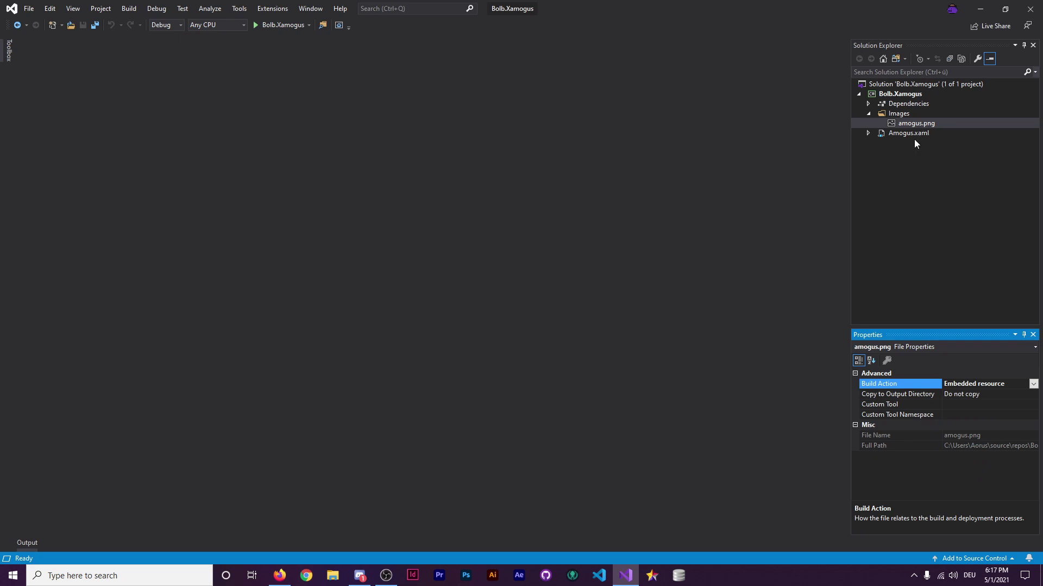
pyautogui.doubleClick(921, 94)
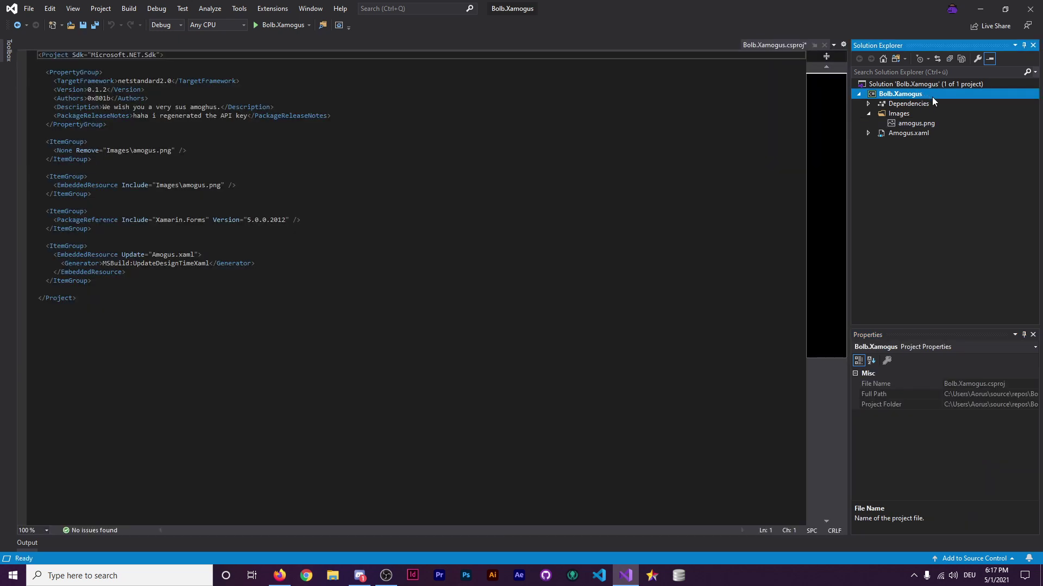
# Open the Bolb.Xamogus project Properties on the Package page.
pyautogui.rightClick(937, 93)
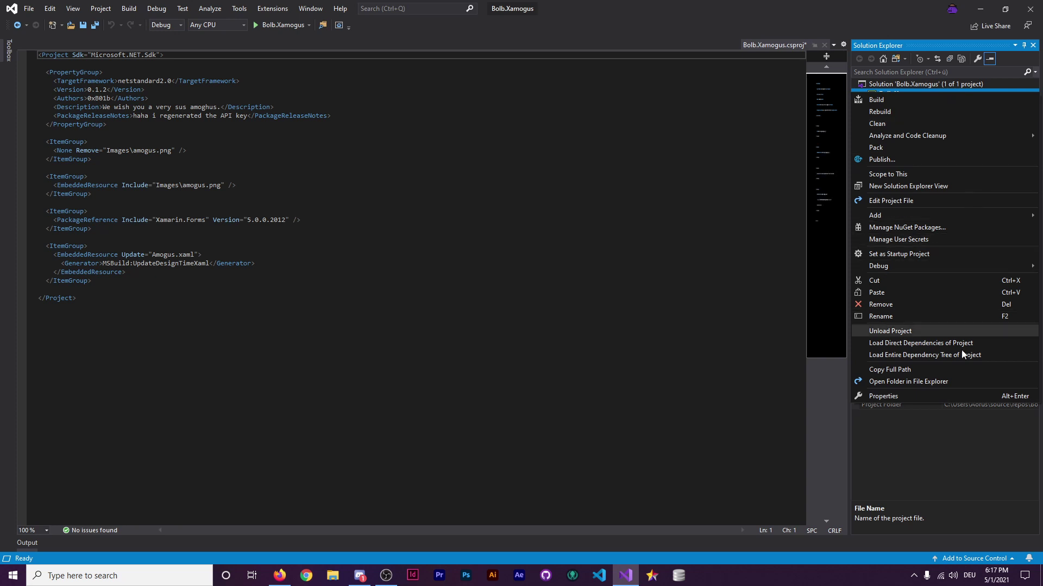
pyautogui.click(930, 398)
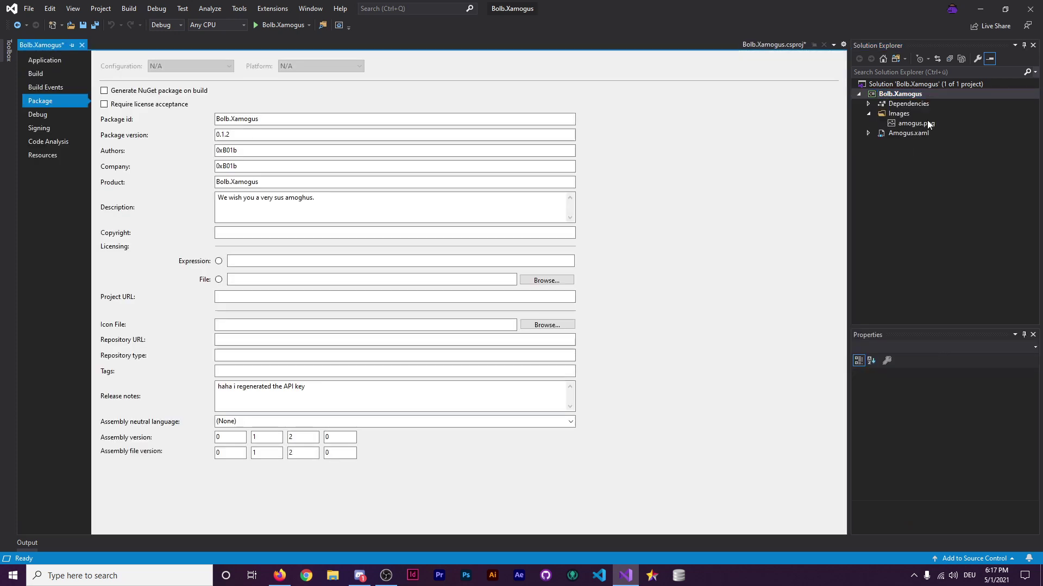
pyautogui.moveTo(928, 126)
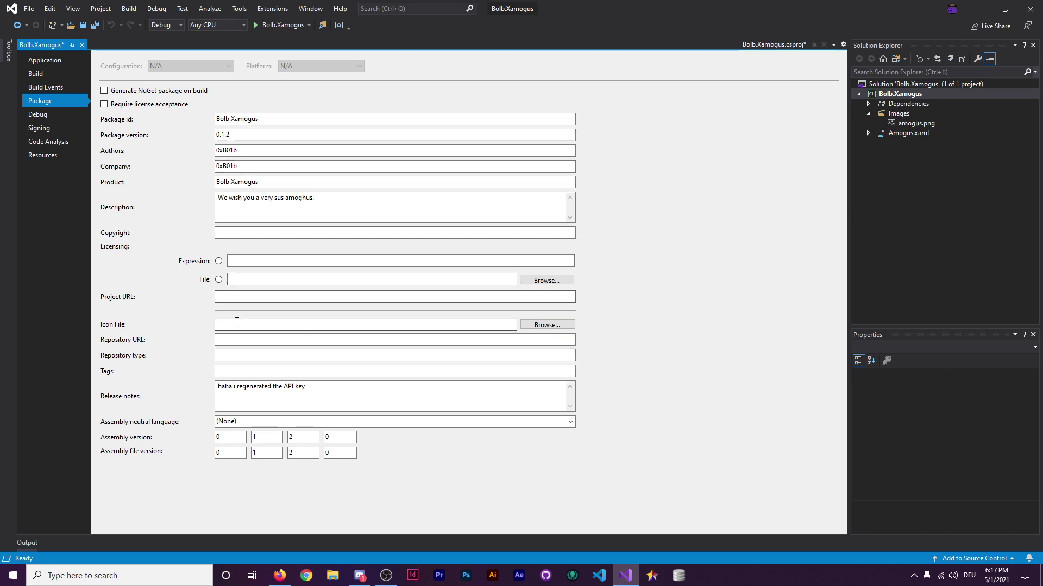
# Pick repos\Bolb.Xamogus\Bolb.Xamogus\Images\amogus.png as the package Icon File.
pyautogui.click(530, 327)
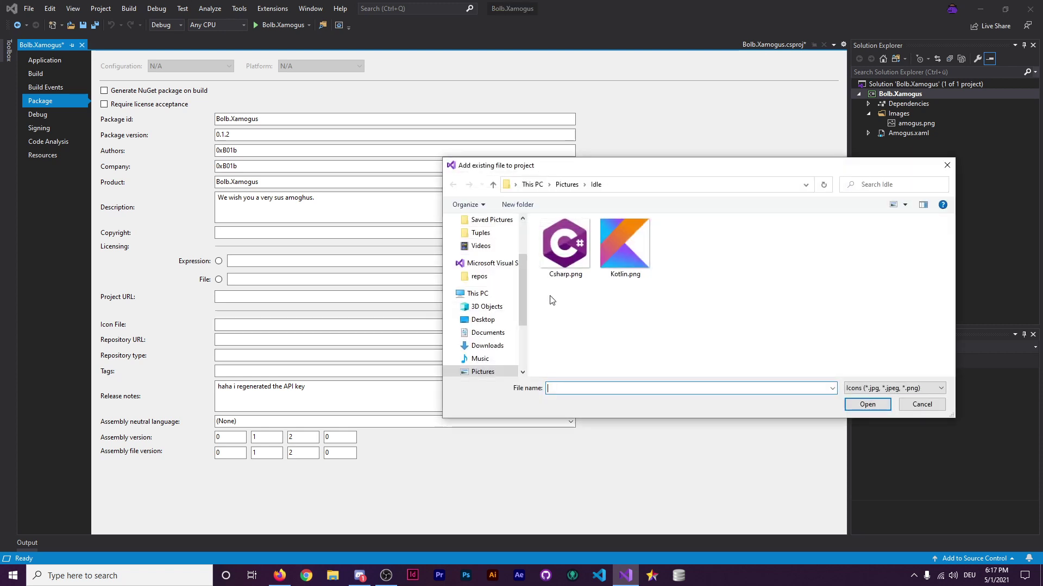
pyautogui.scroll(1, 500, 288)
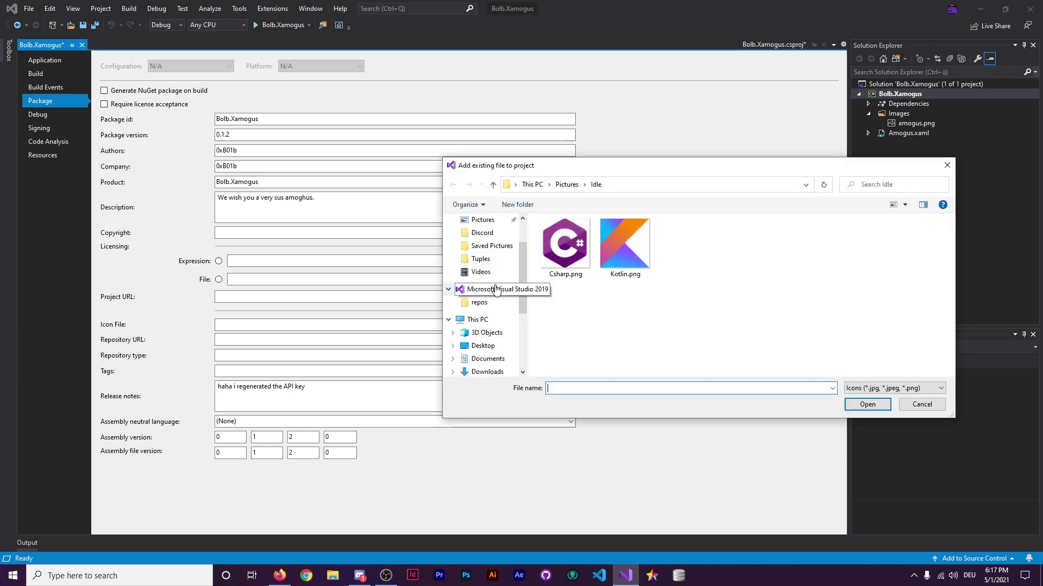
pyautogui.click(498, 304)
pyautogui.scroll(-2, 597, 293)
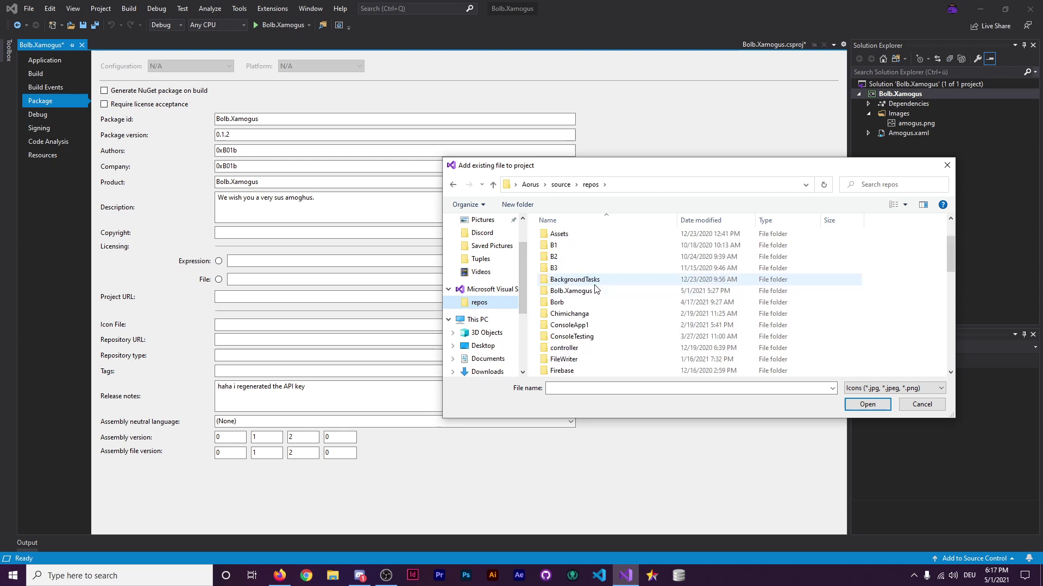
pyautogui.doubleClick(598, 291)
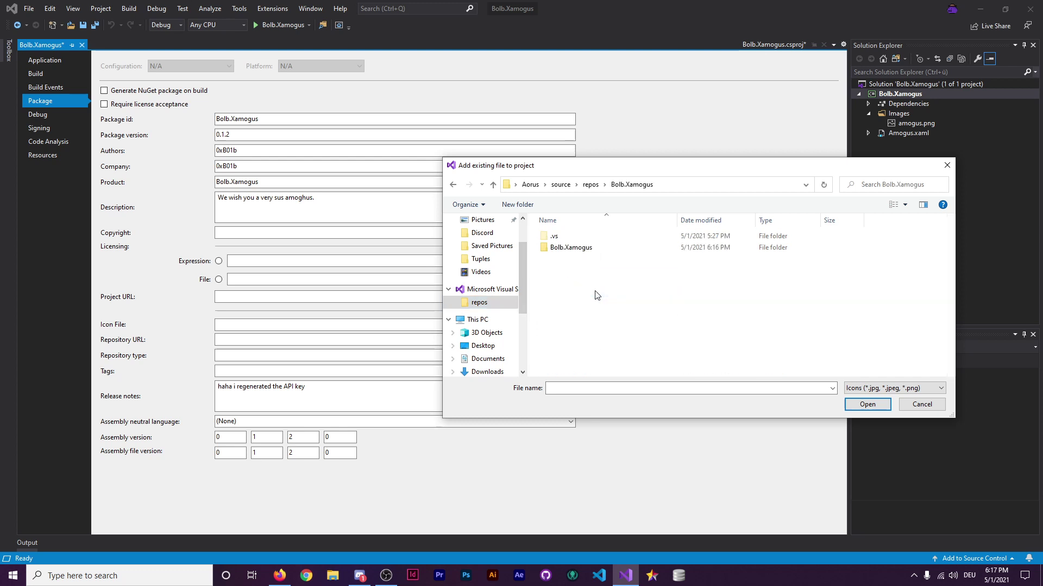
pyautogui.doubleClick(599, 248)
pyautogui.doubleClick(590, 249)
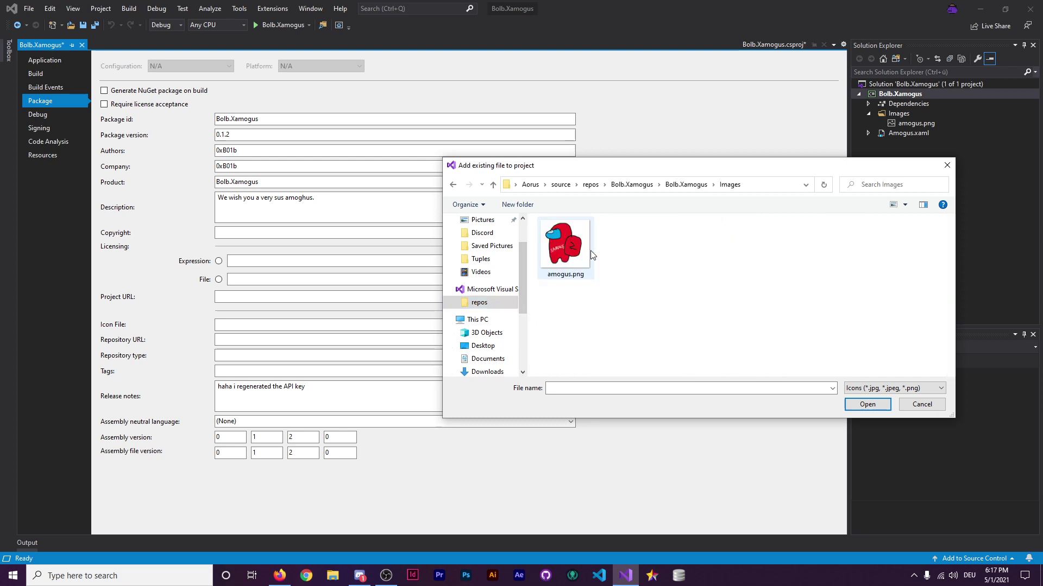
pyautogui.doubleClick(576, 257)
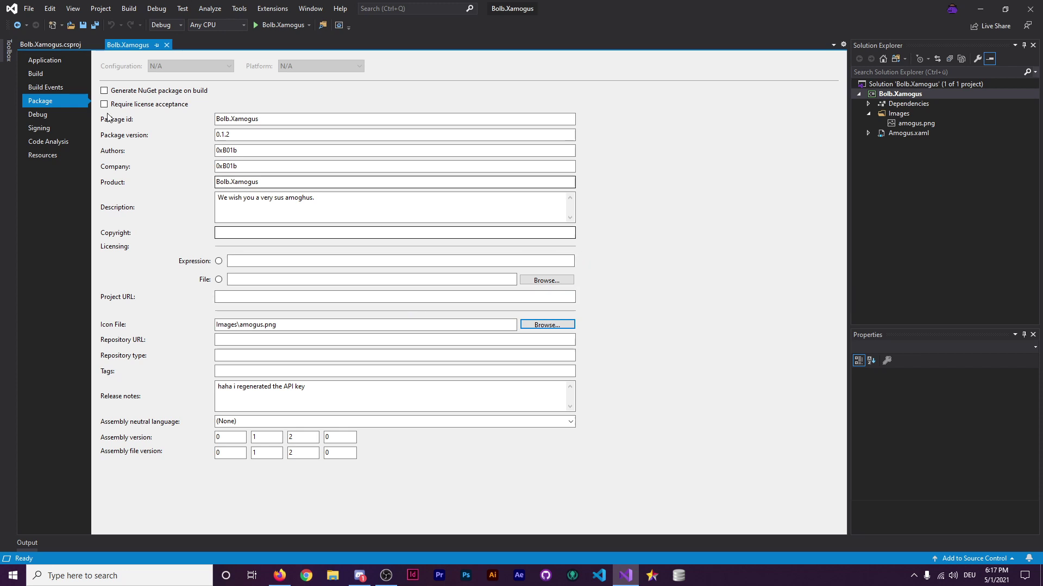
# Pack the Bolb.Xamogus project into Bolb.Xamogus.0.1.2.nupkg and close the build output.
pyautogui.click(944, 90)
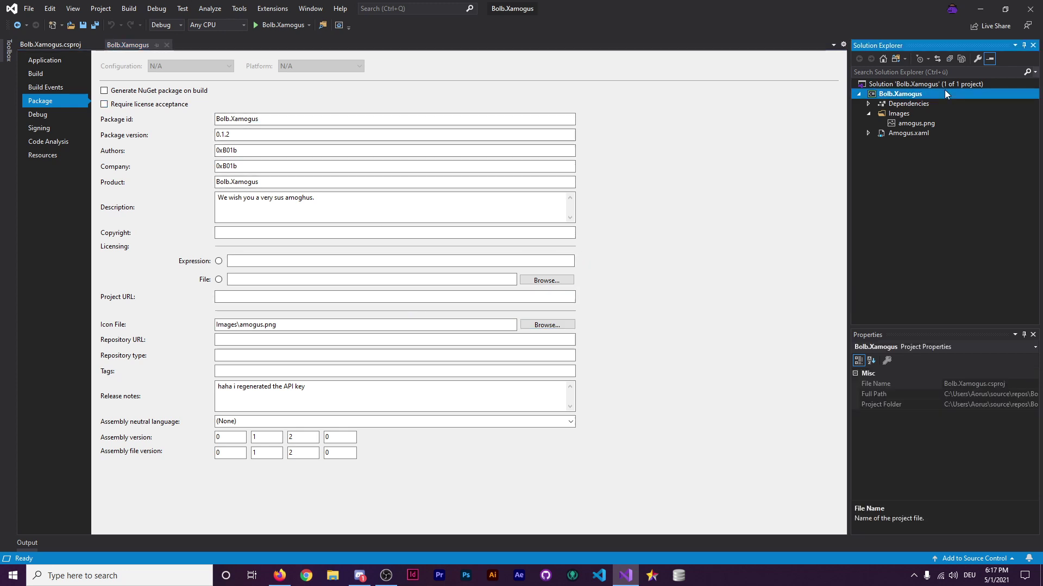
pyautogui.rightClick(943, 90)
pyautogui.click(957, 144)
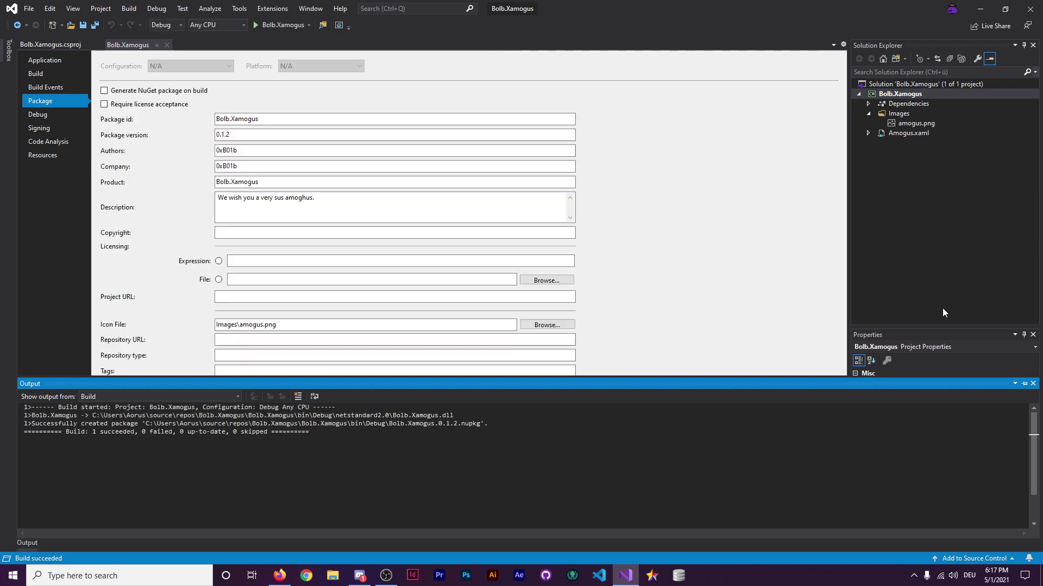
pyautogui.click(1032, 383)
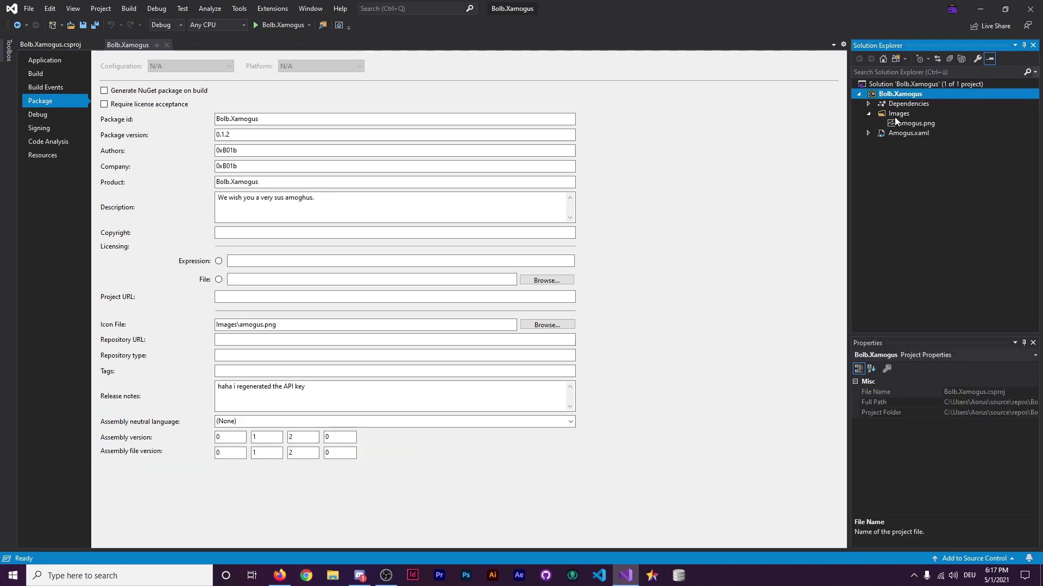